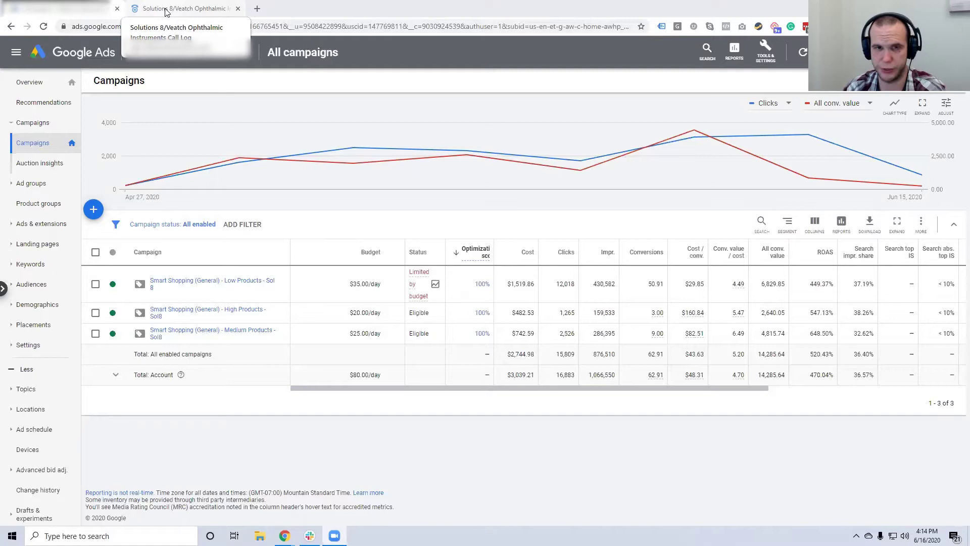
Step: Switch to the CallTrackingMetrics call log and review the source, score and audio recording of the tracked calls
left_click(167, 11)
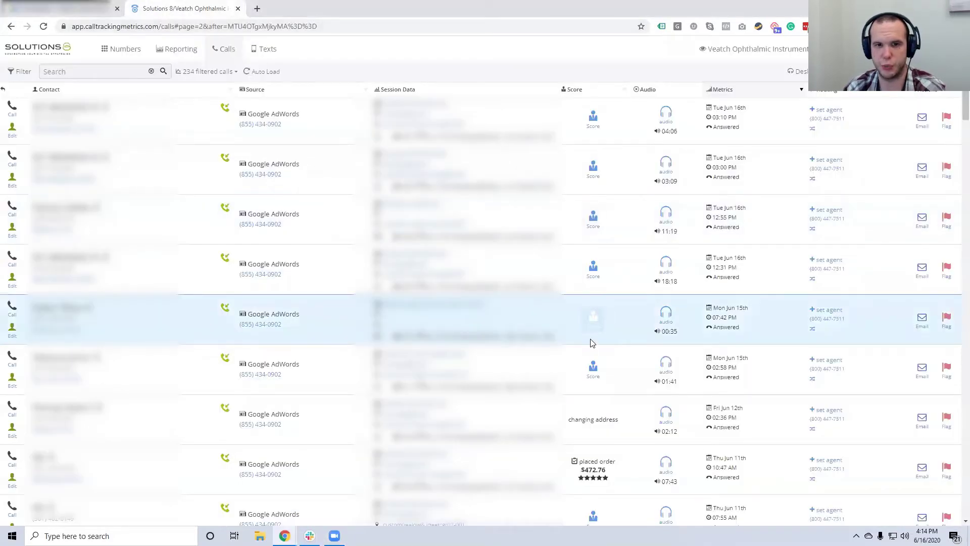
scroll(530, 375, "down", 1)
scroll(531, 376, "down", 6)
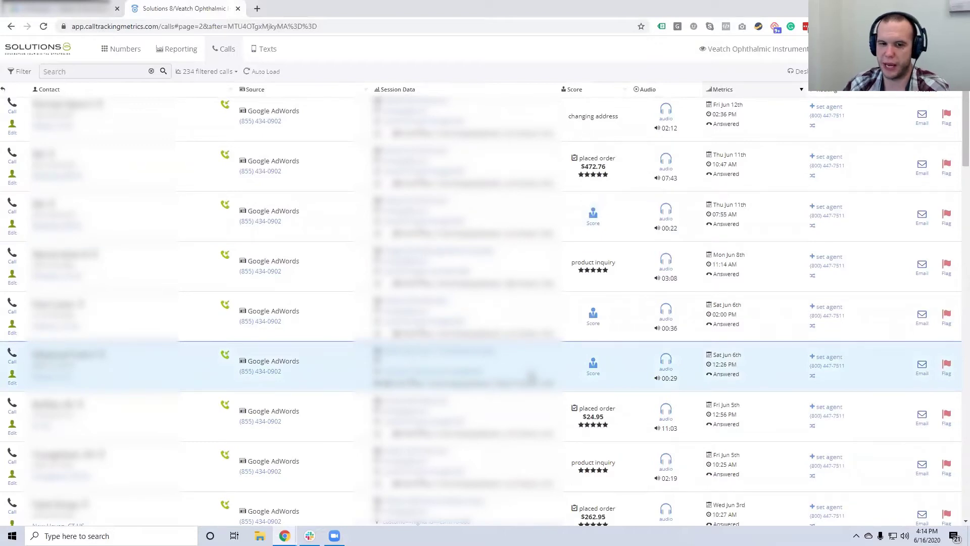
scroll(531, 376, "down", 1)
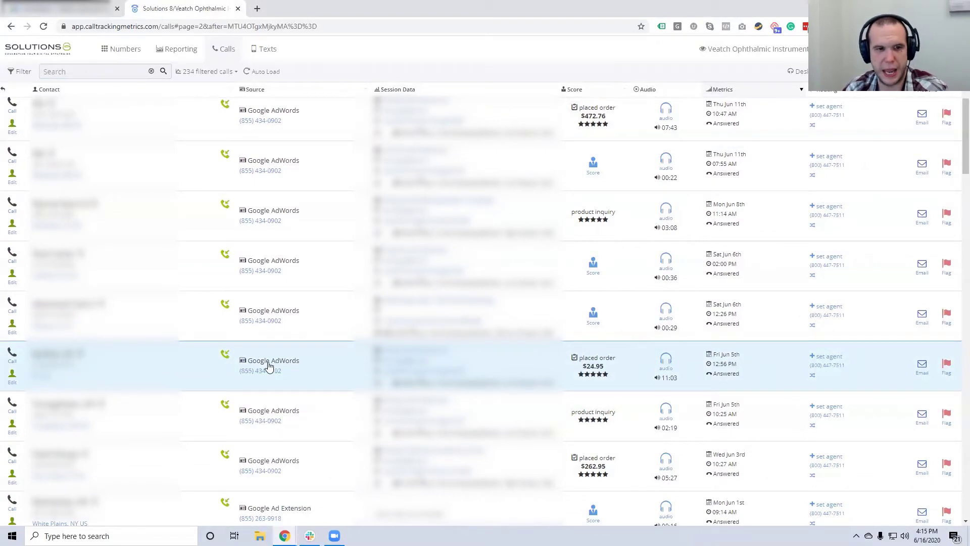
scroll(272, 342, "up", 1)
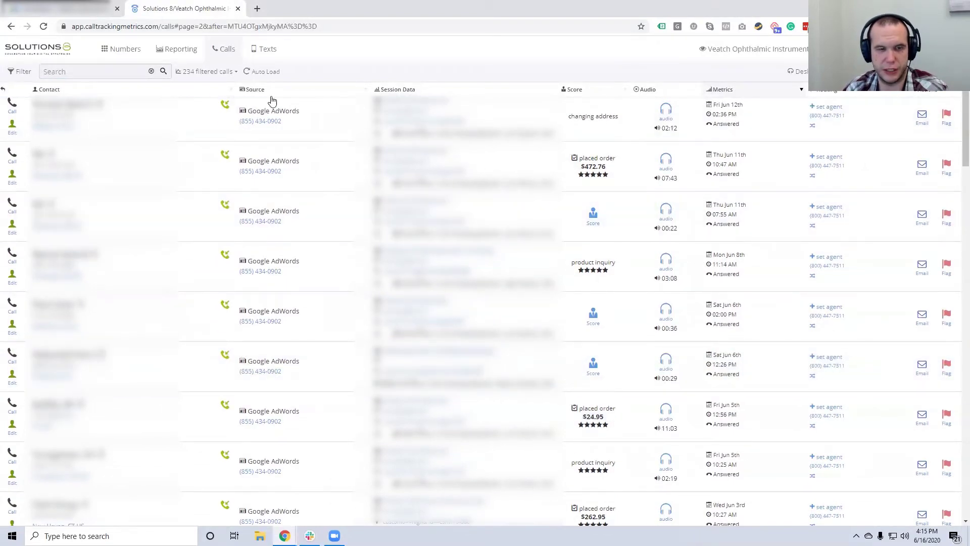
scroll(286, 215, "down", 2)
scroll(287, 216, "down", 1)
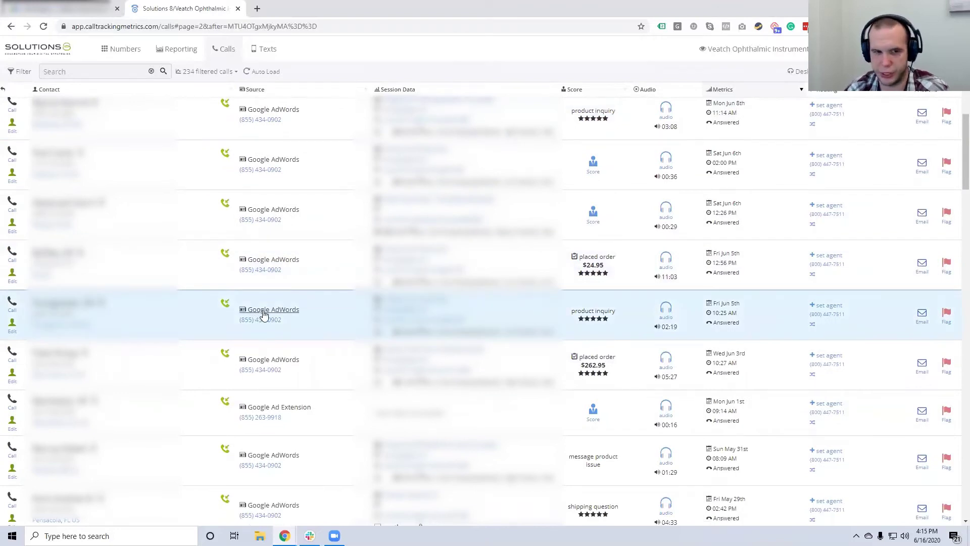
scroll(284, 314, "down", 1)
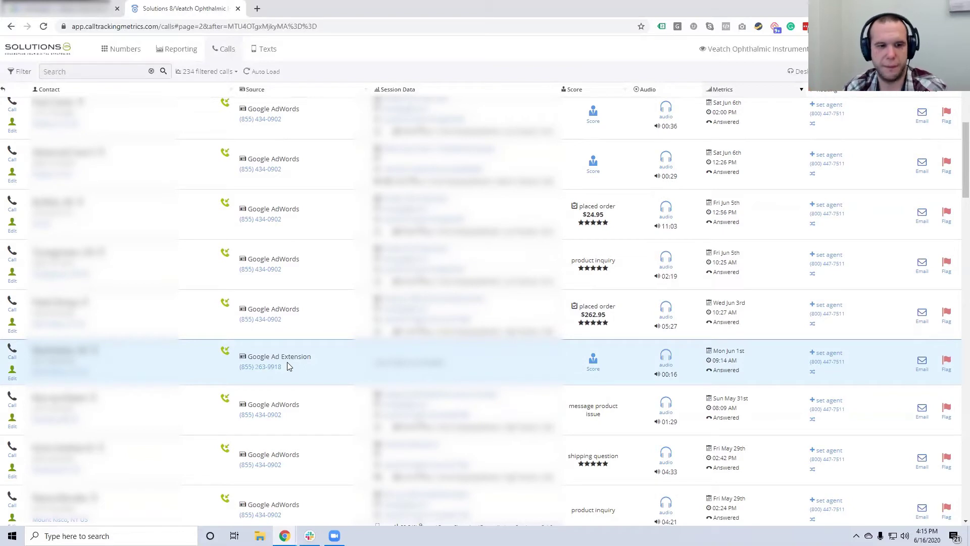
scroll(290, 366, "down", 5)
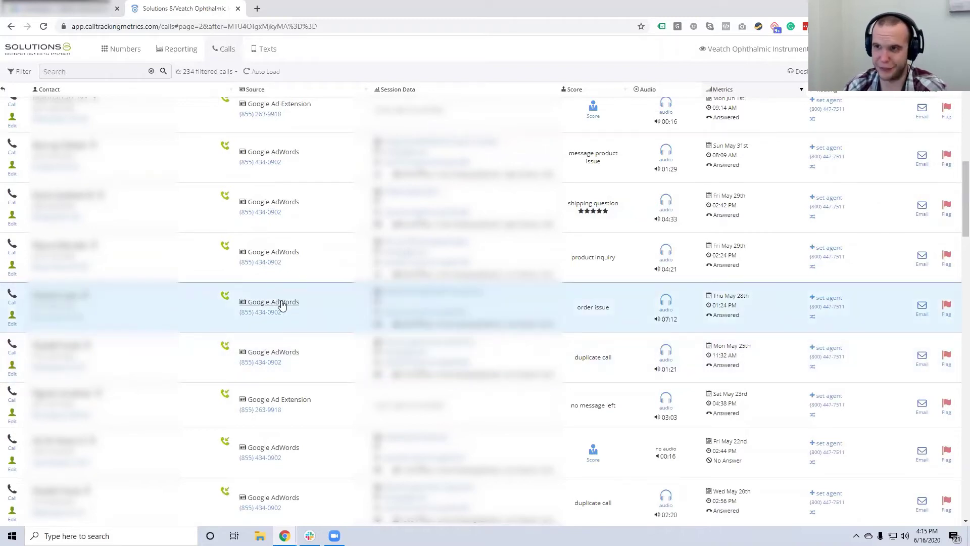
scroll(342, 306, "up", 1)
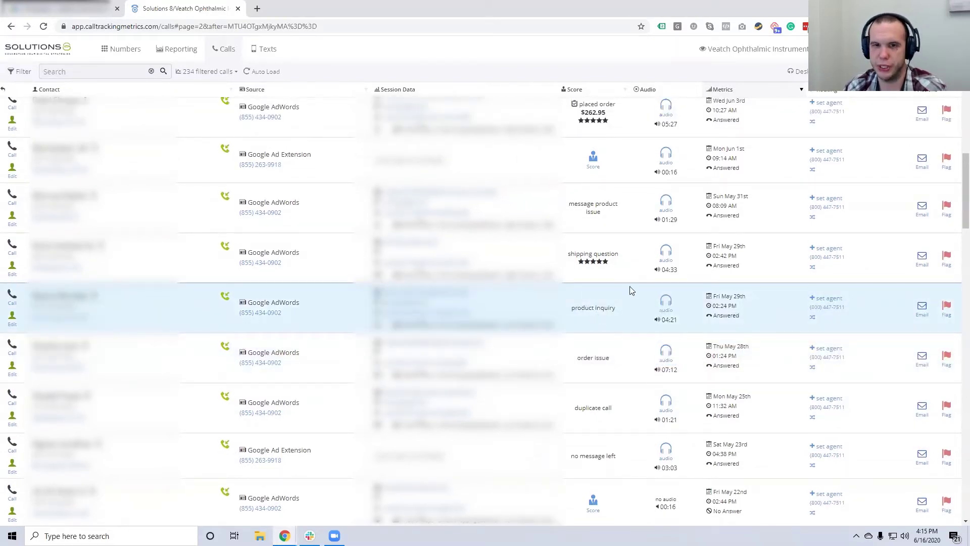
scroll(631, 287, "up", 1)
mouse_move(674, 271)
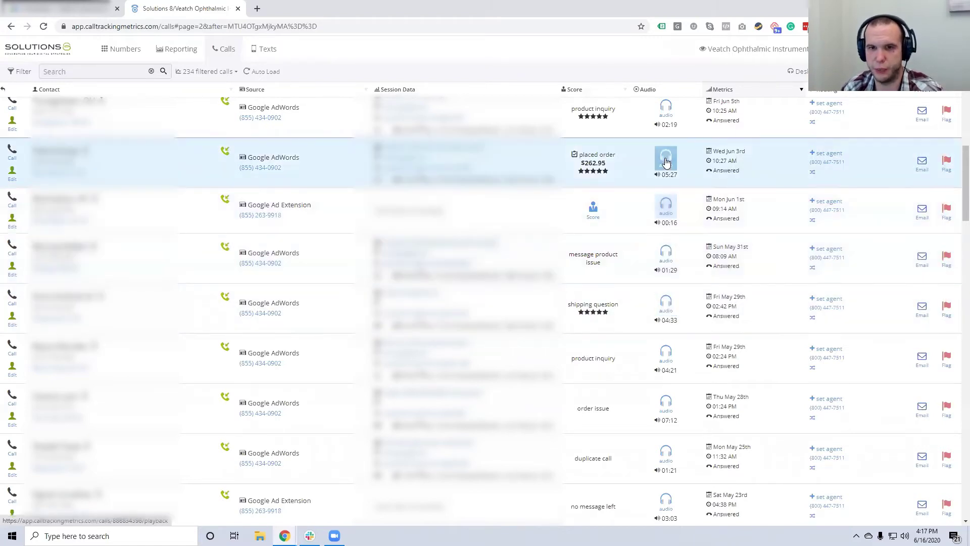
scroll(638, 221, "up", 1)
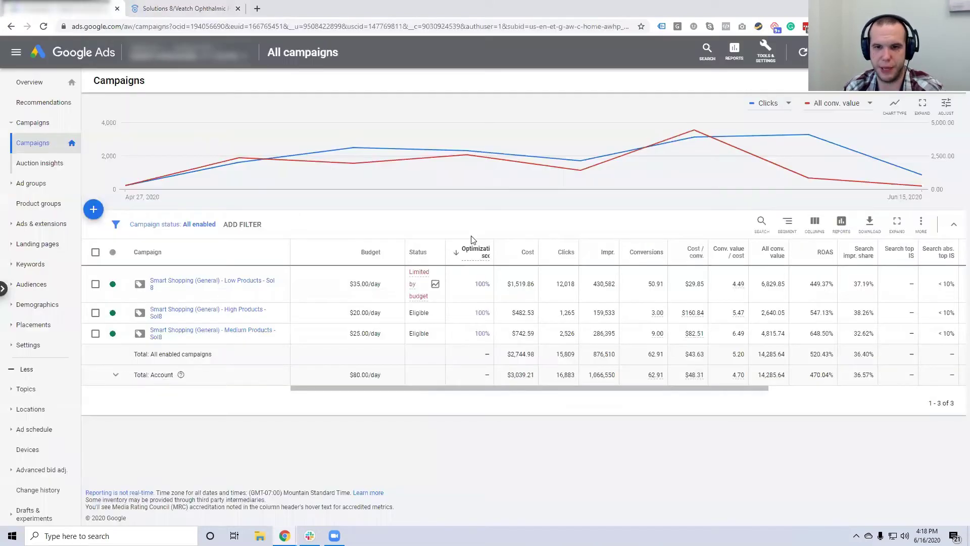
Step: In Google Ads, segment the campaigns table by conversion action and highlight the conversion value of the Calls row
left_click(786, 226)
mouse_move(759, 313)
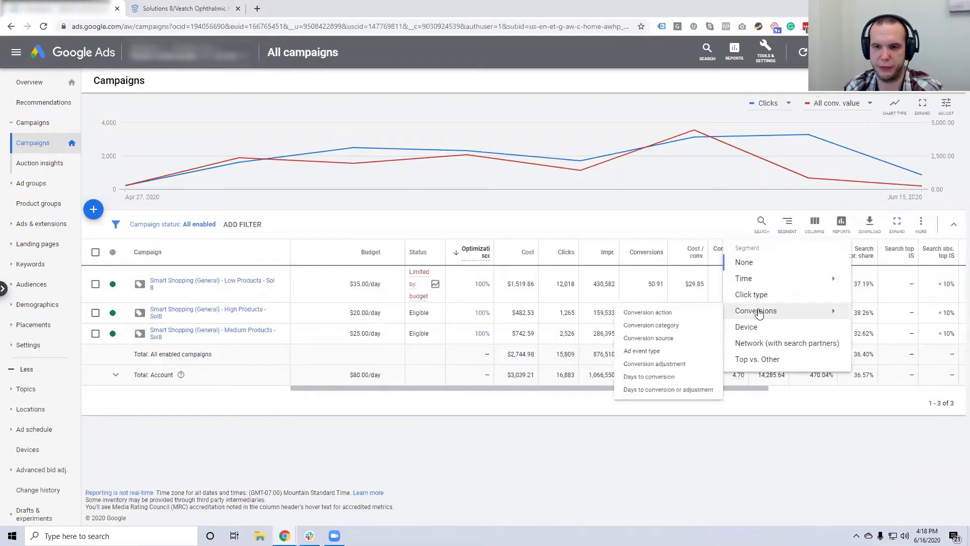
left_click(648, 313)
scroll(361, 430, "down", 1)
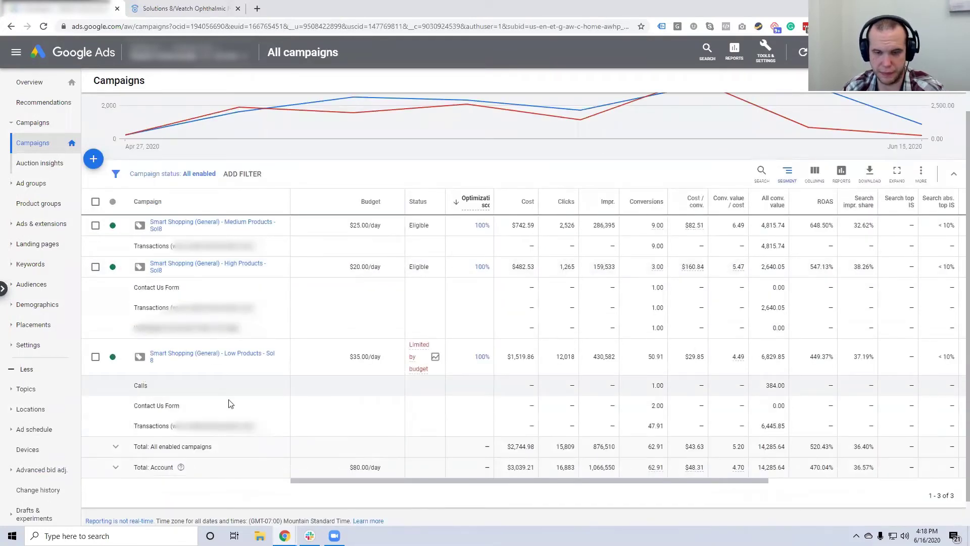
left_click_drag(766, 386, 782, 386)
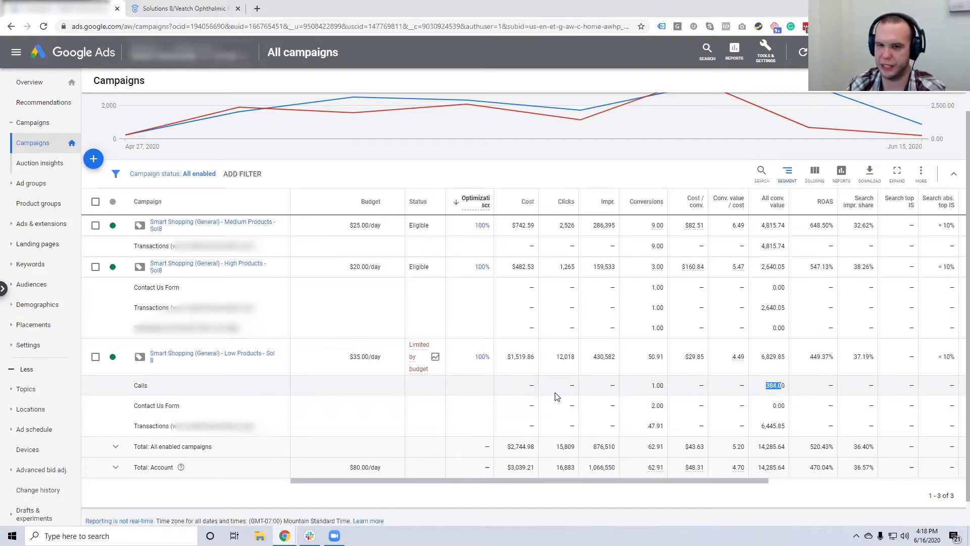
left_click(635, 408)
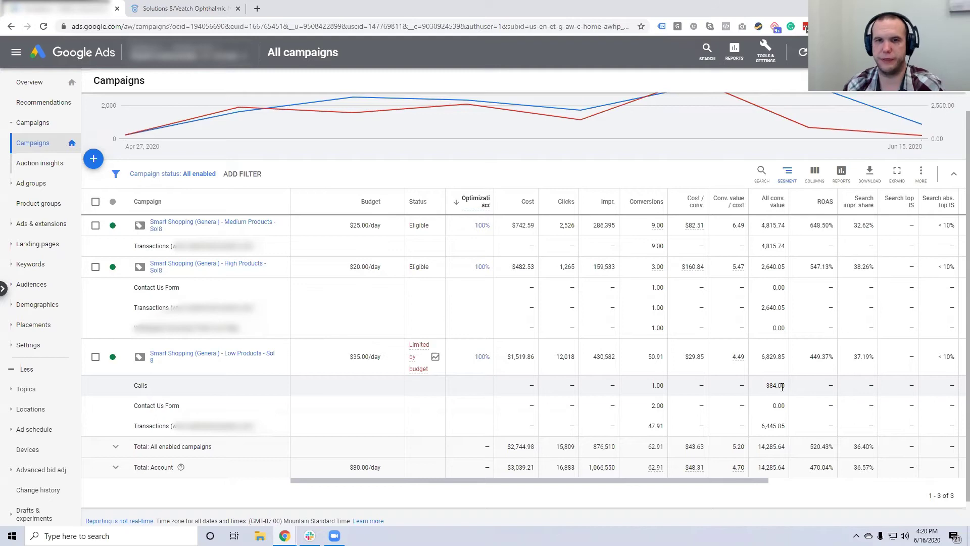
Step: Return to the call log and check the dates and order values of the calls scored as placed orders
key("alt+Tab")
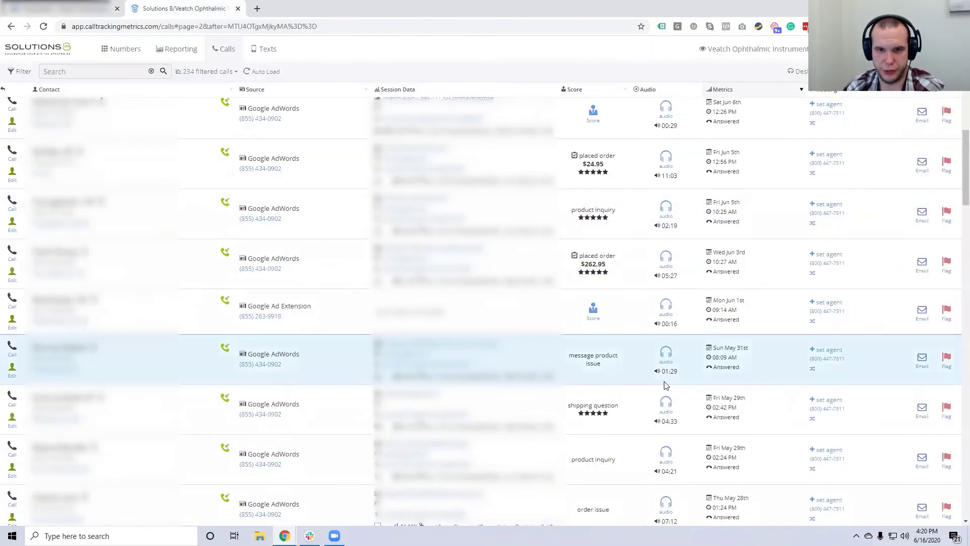
scroll(665, 385, "up", 3)
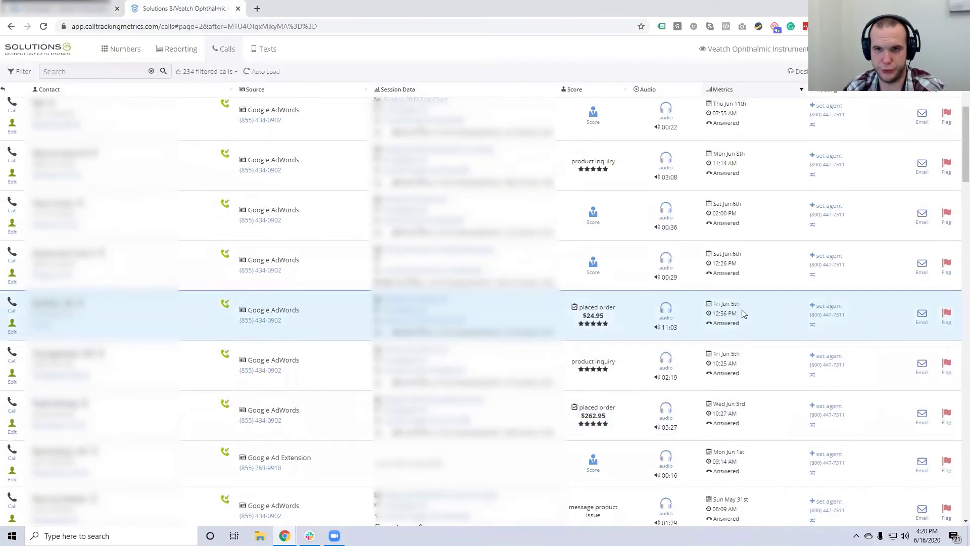
scroll(742, 313, "up", 2)
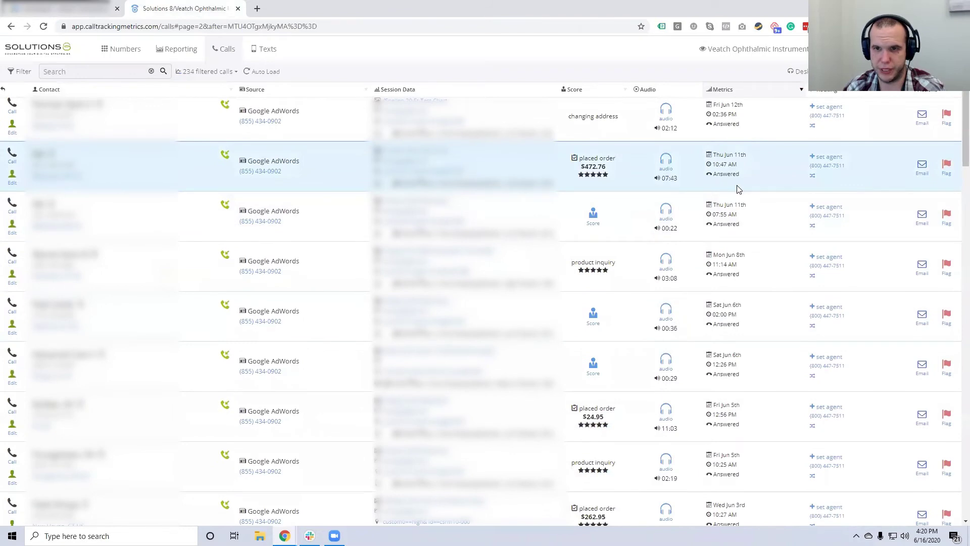
scroll(737, 189, "down", 1)
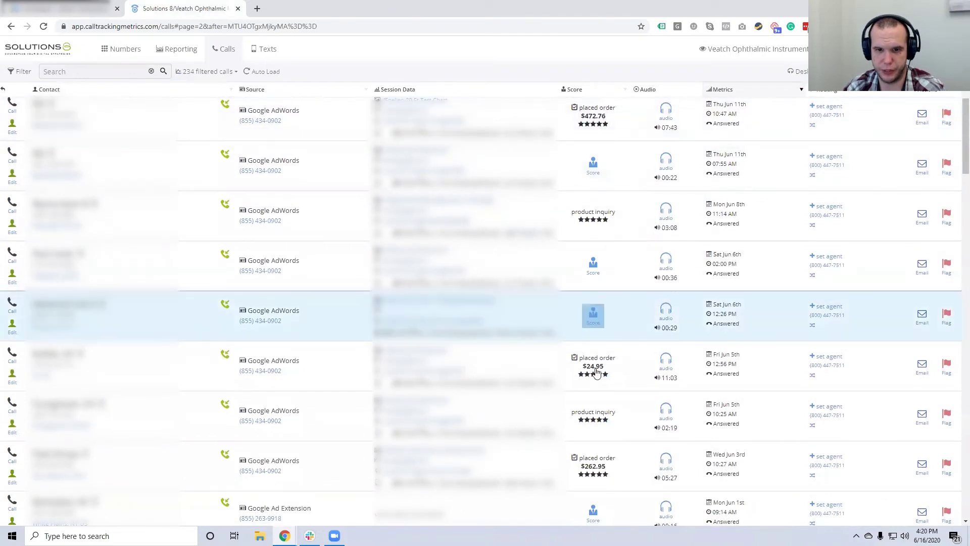
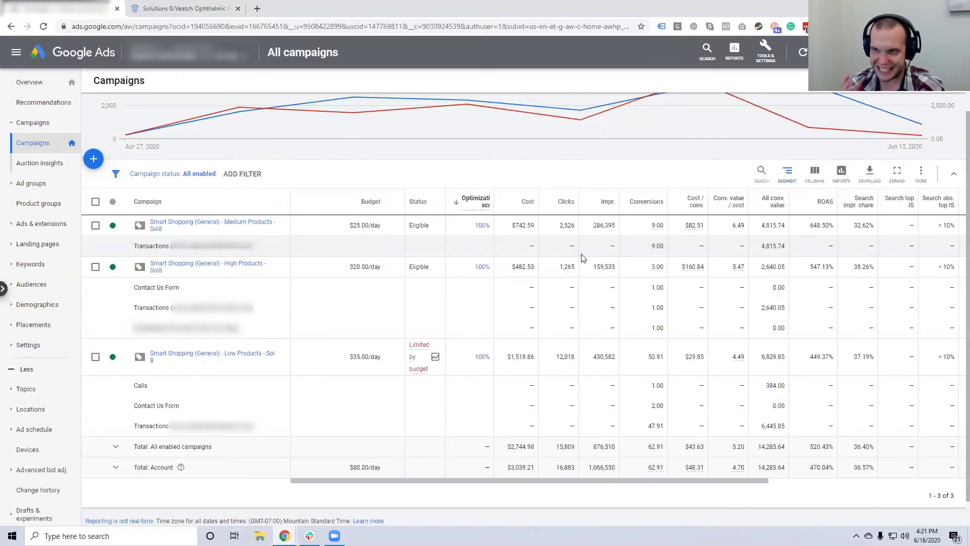
Step: Open the upload history of the Google Ads account's conversions
left_click(764, 50)
left_click(672, 106)
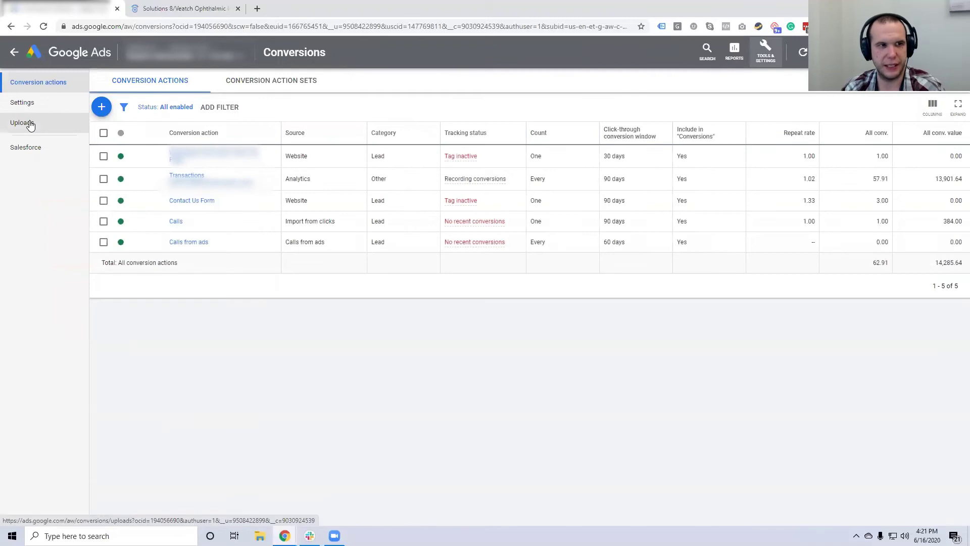
left_click(28, 128)
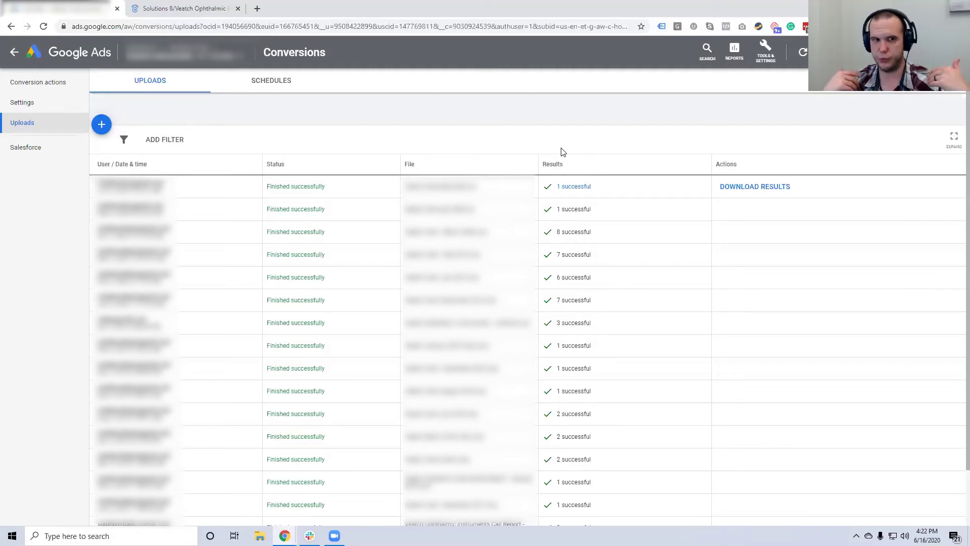
Step: Start a new conversion upload and view the available source options without choosing one
left_click(101, 124)
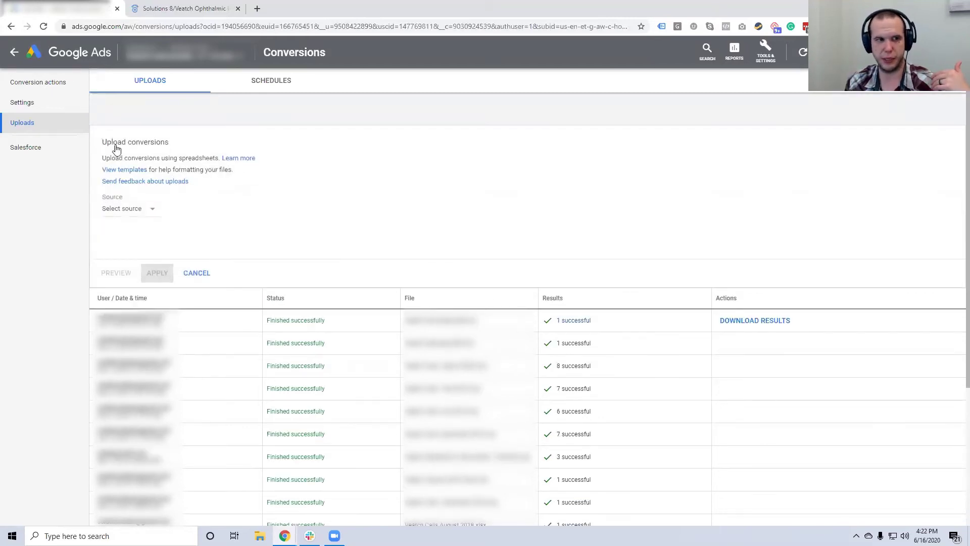
left_click(131, 214)
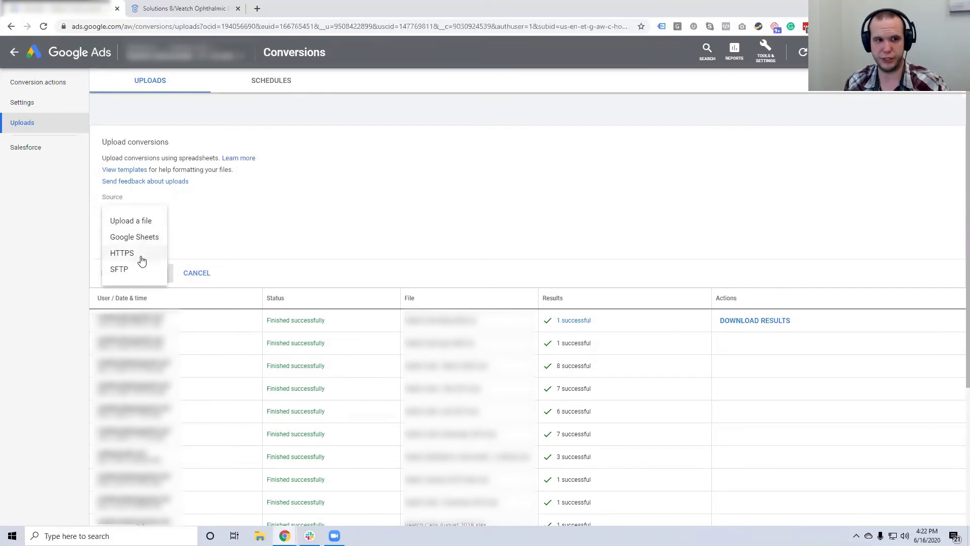
left_click(288, 236)
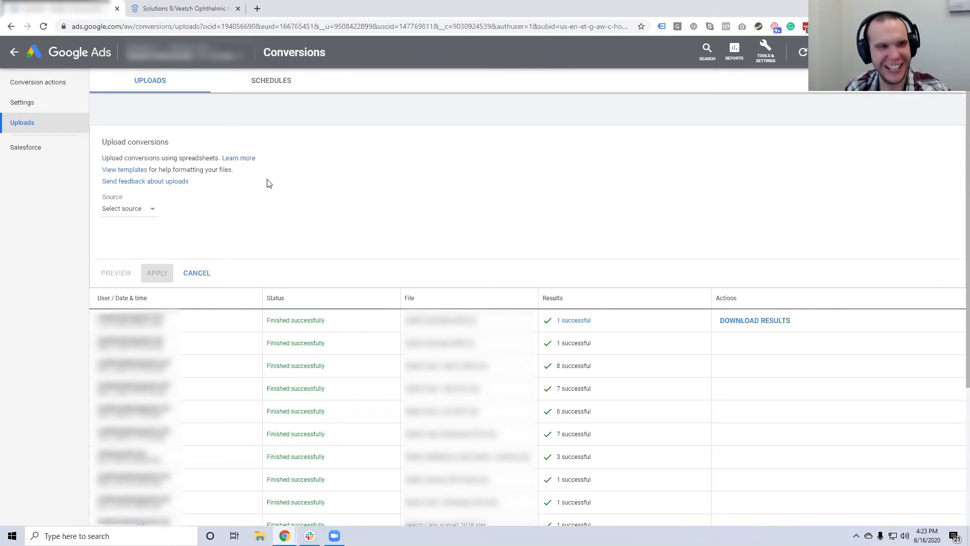
Step: Open sol8.com in a new tab and view the contact phone number in the page footer
left_click(256, 9)
type("sol8.com")
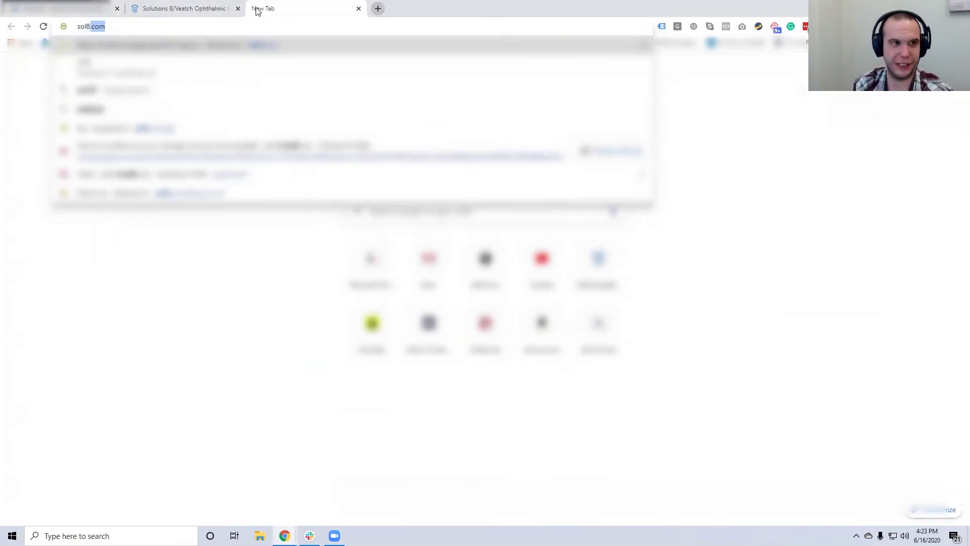
key("Return")
left_click(198, 8)
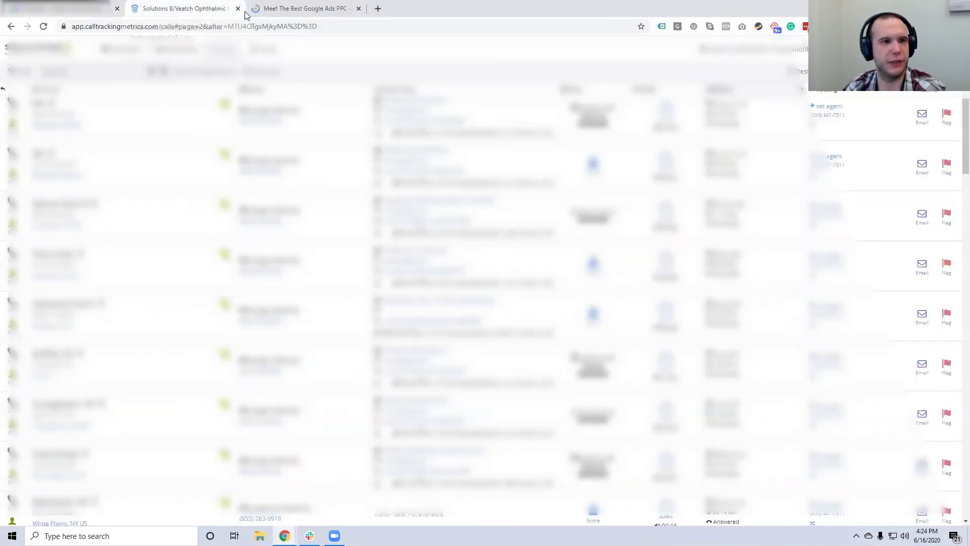
left_click(273, 9)
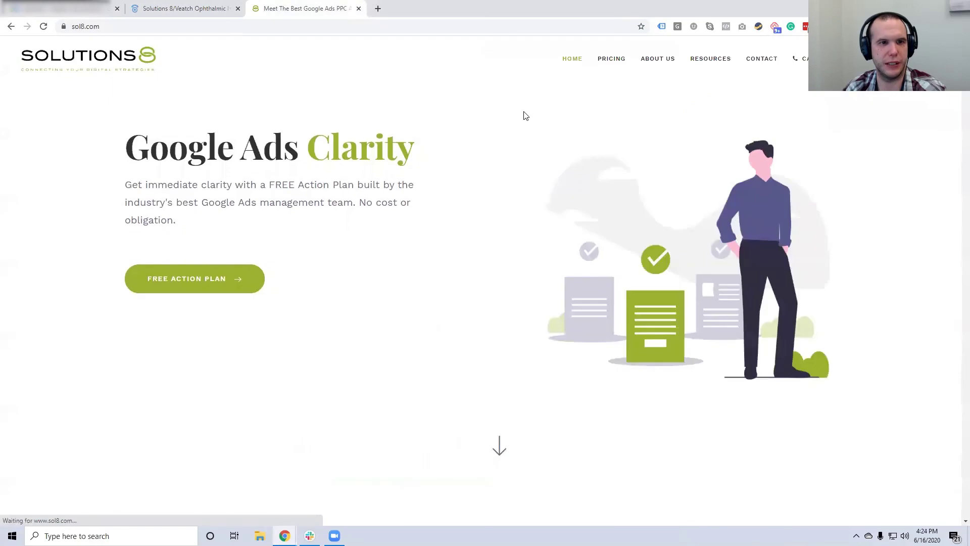
middle_click(461, 94)
scroll(466, 270, "down", 10)
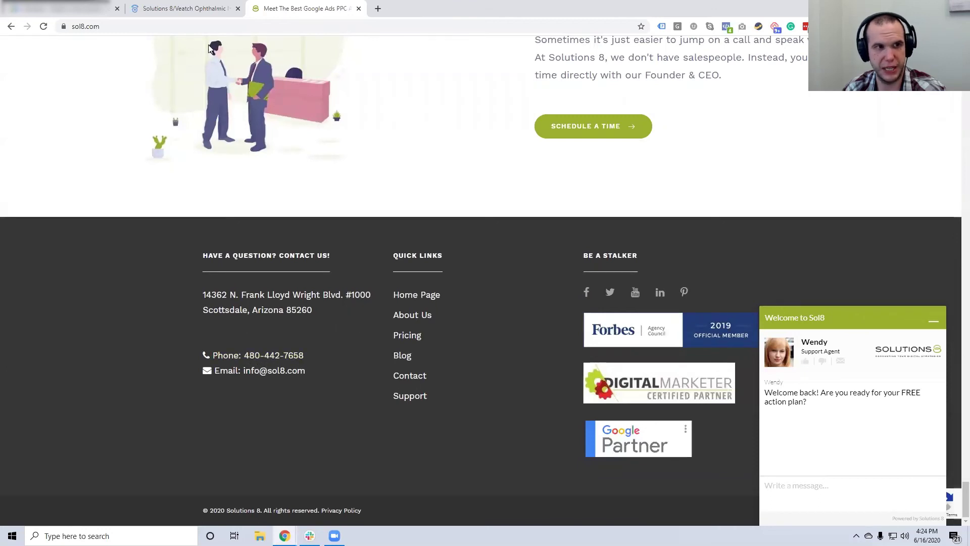
Step: Copy the sol8.com page address and close its tab
left_click(222, 29)
key("ctrl+c")
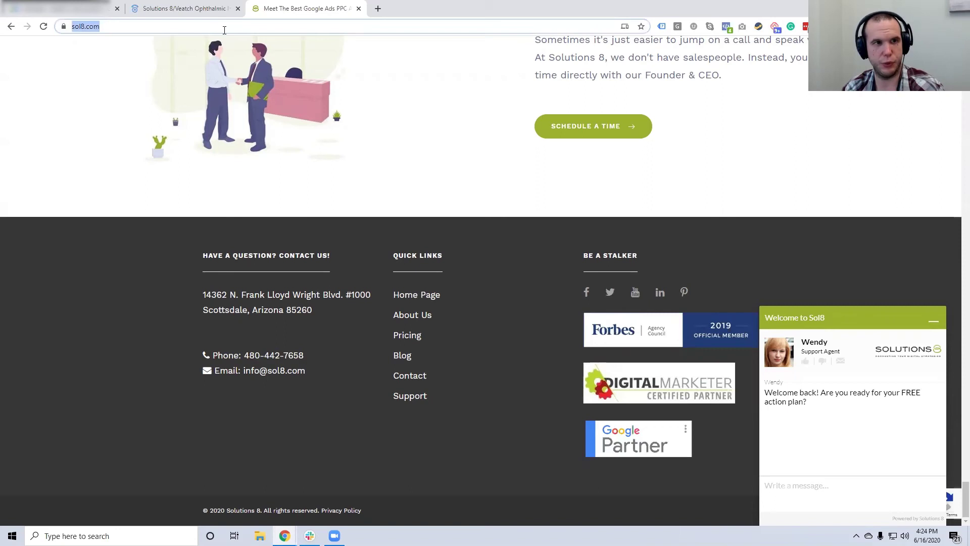
left_click(359, 8)
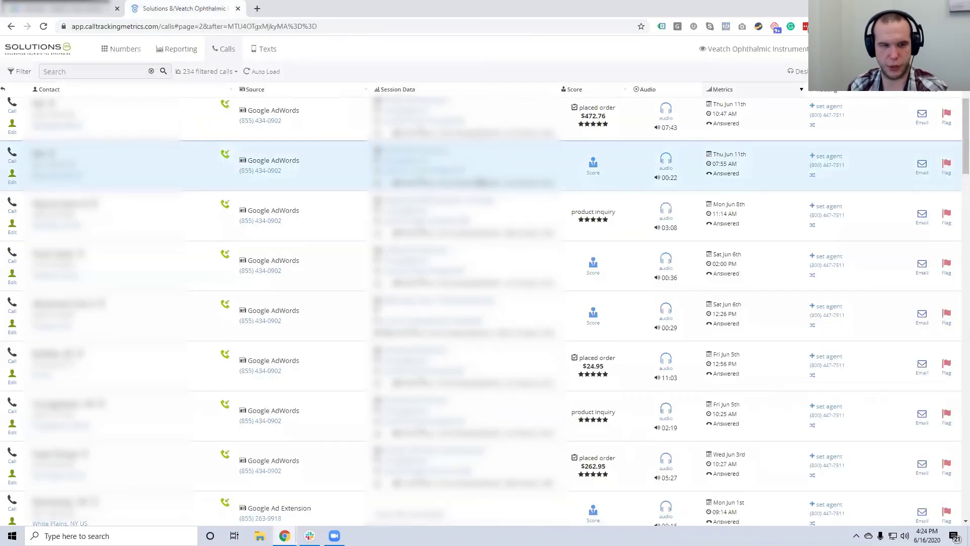
key("ctrl+shift+n")
key("ctrl+v")
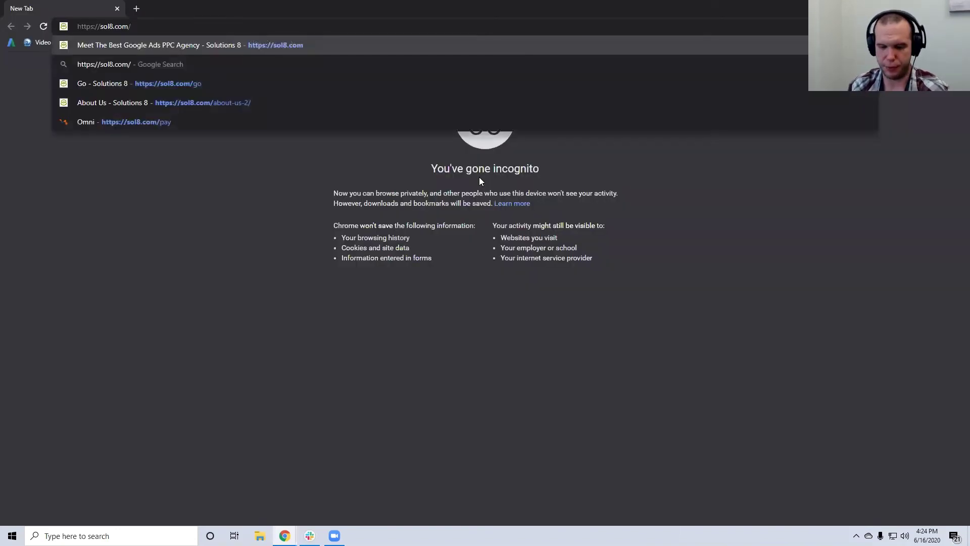
type("?gclid=test")
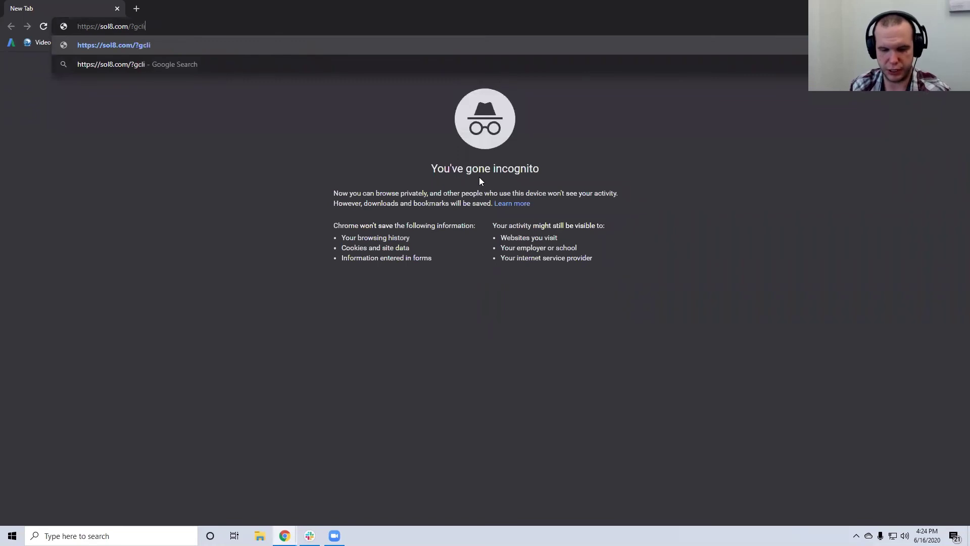
key("Return")
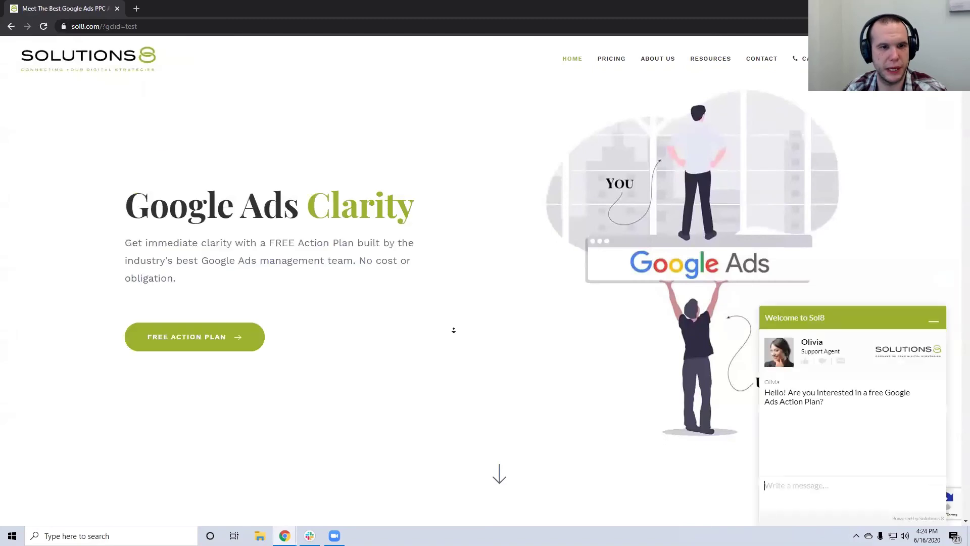
scroll(452, 331, "down", 15)
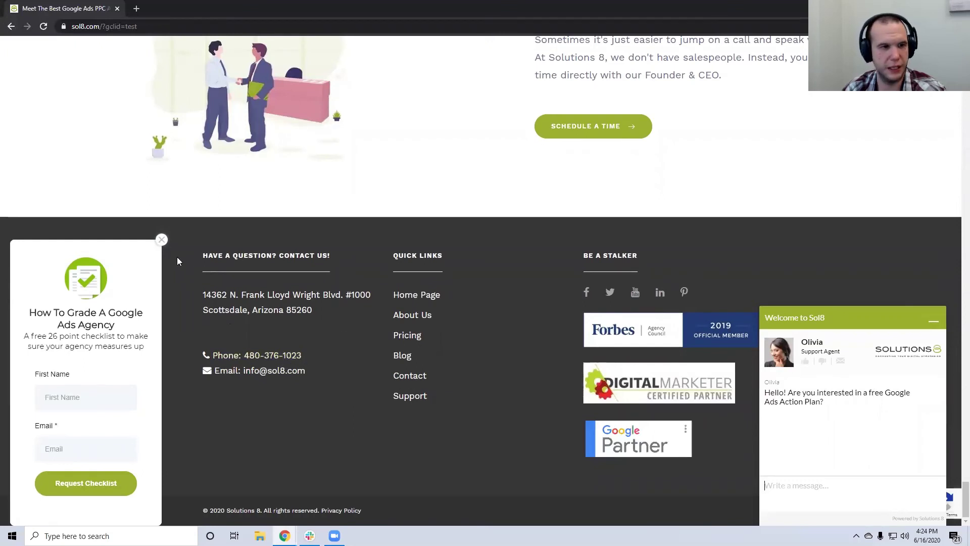
left_click(161, 239)
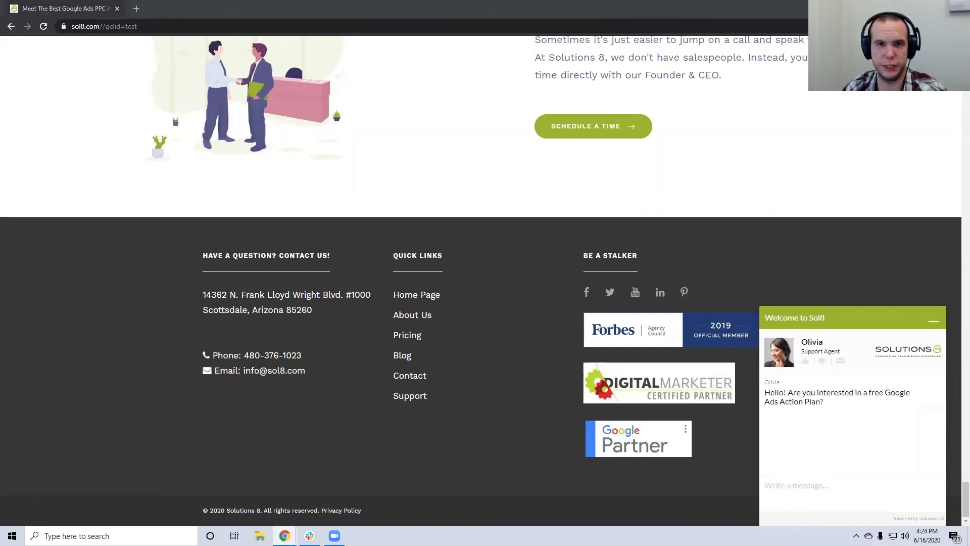
Step: Overlay a smaller regular window showing sol8.com on the incognito window and bring its footer phone number into view for comparison
key("alt+Left")
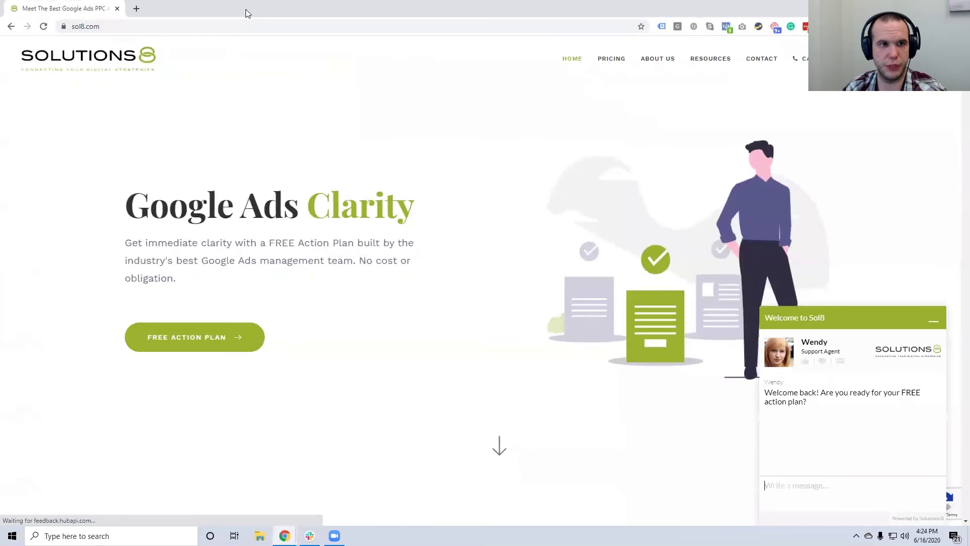
double_click(245, 9)
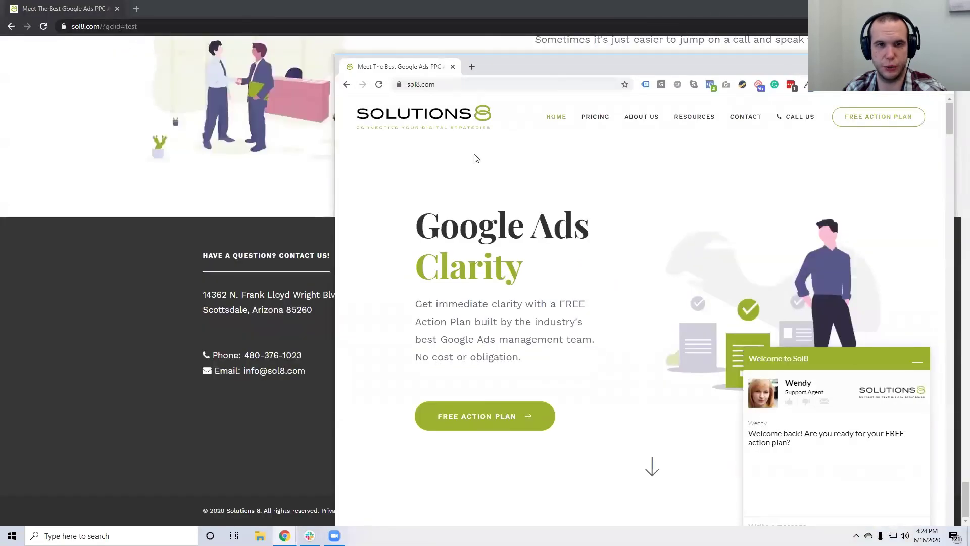
scroll(483, 331, "down", 15)
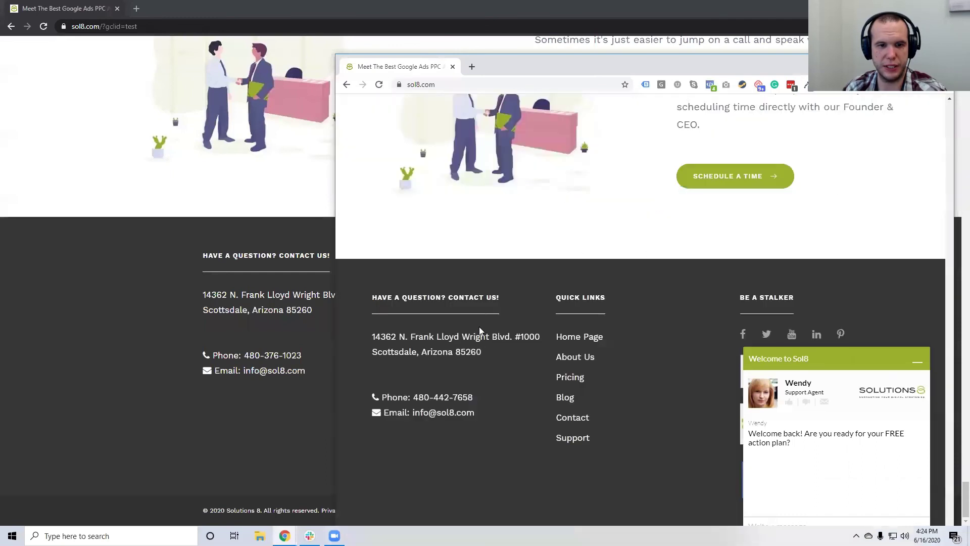